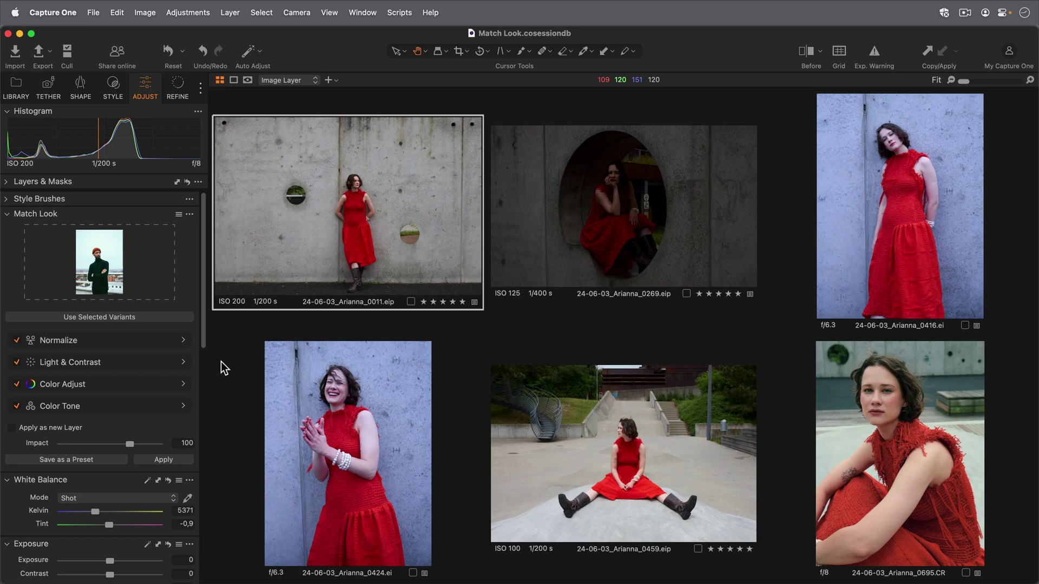
- Apply the current matched look to the selected photo in the Match Look tool
{"action": "left_click", "coordinate": [179, 460]}
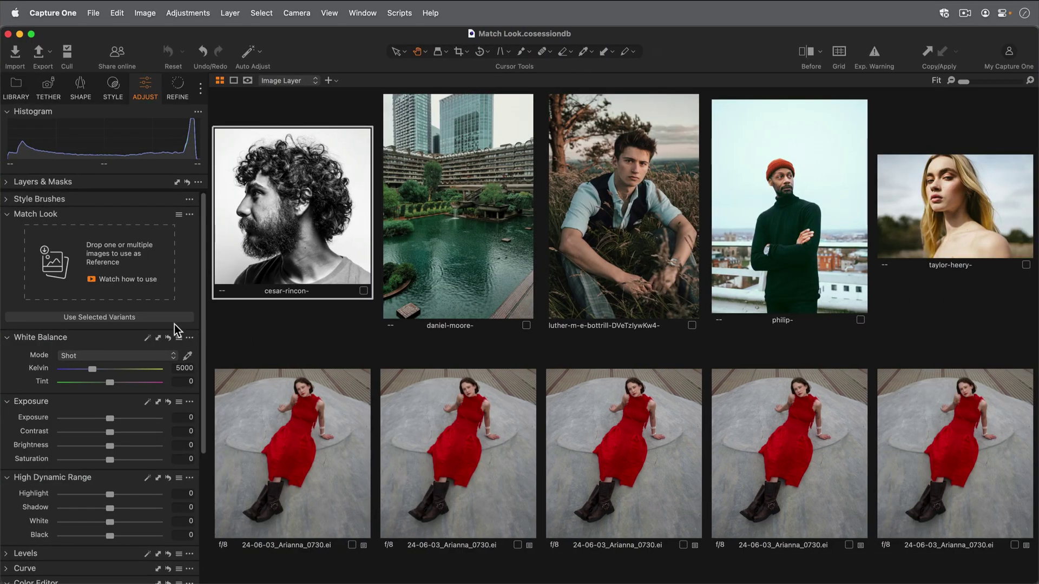
- Match the first red-dress copy to the curly-haired portrait's black-and-white look
{"action": "left_click", "coordinate": [175, 319]}
{"action": "left_click", "coordinate": [271, 412]}
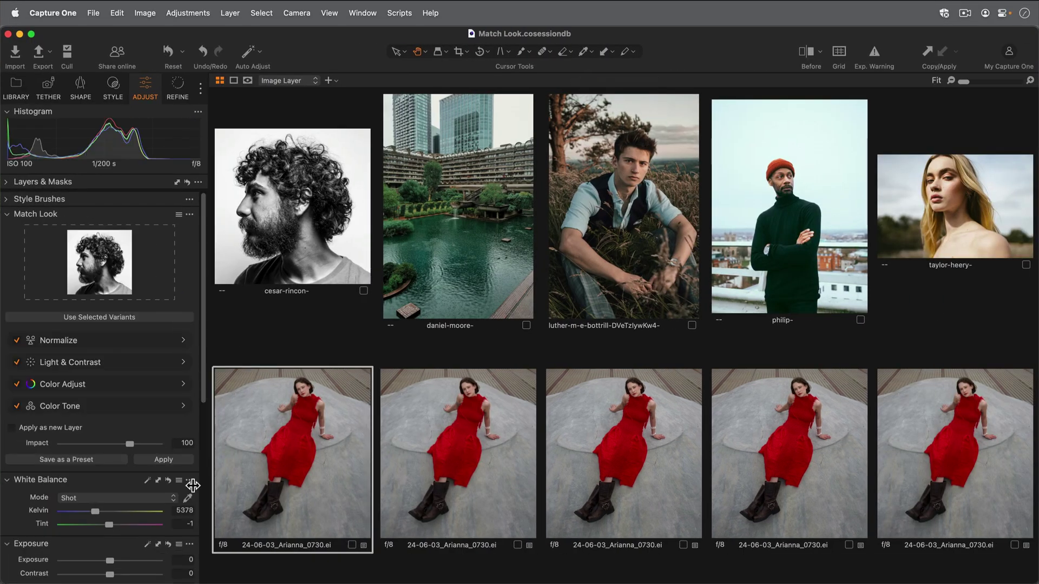
{"action": "left_click", "coordinate": [163, 459]}
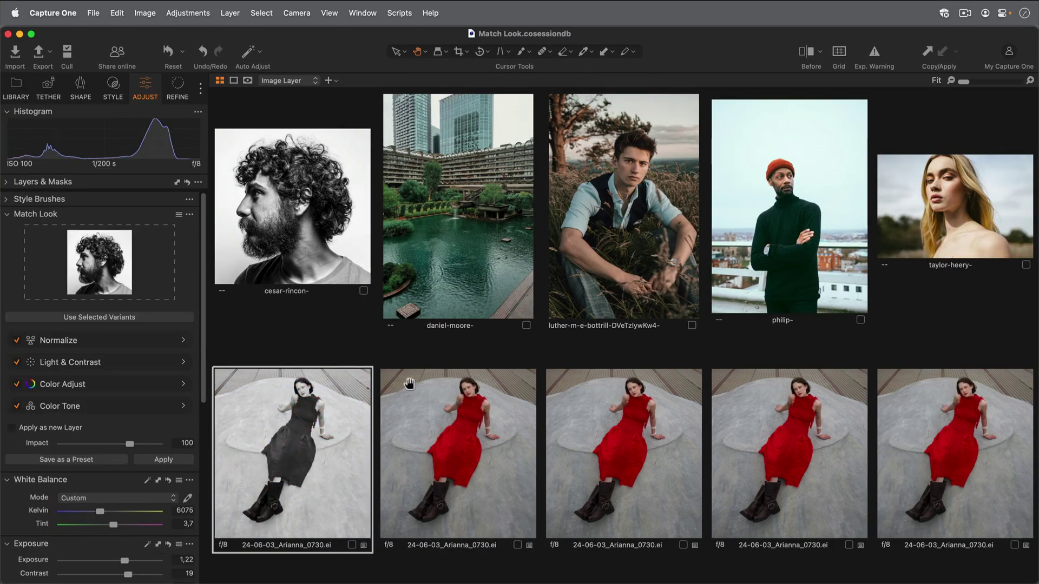
- Match the second red-dress copy to the green pond cityscape's look
{"action": "left_click", "coordinate": [438, 290]}
{"action": "left_click", "coordinate": [145, 316]}
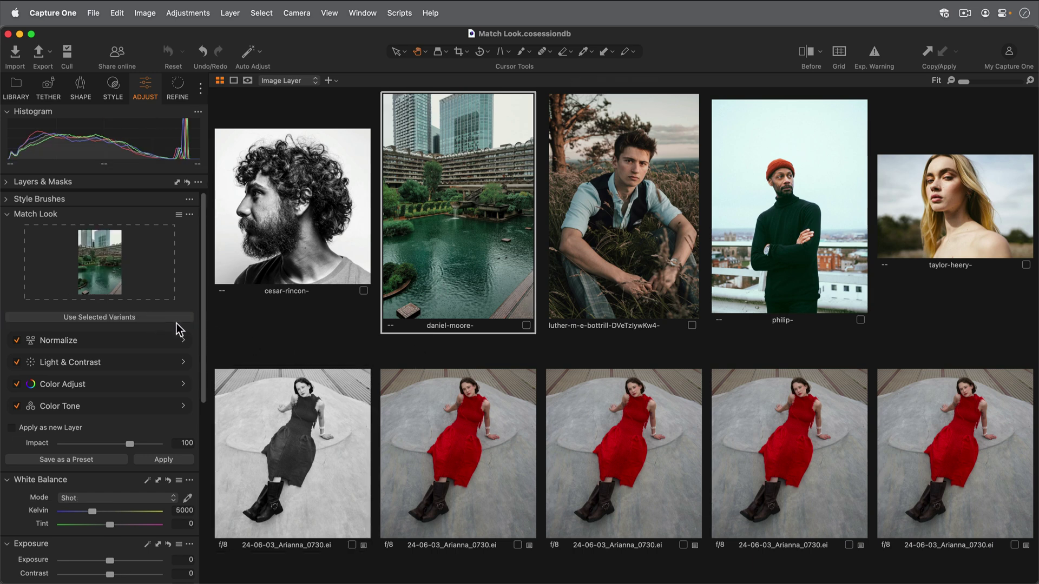
{"action": "left_click", "coordinate": [425, 453]}
{"action": "left_click", "coordinate": [168, 463]}
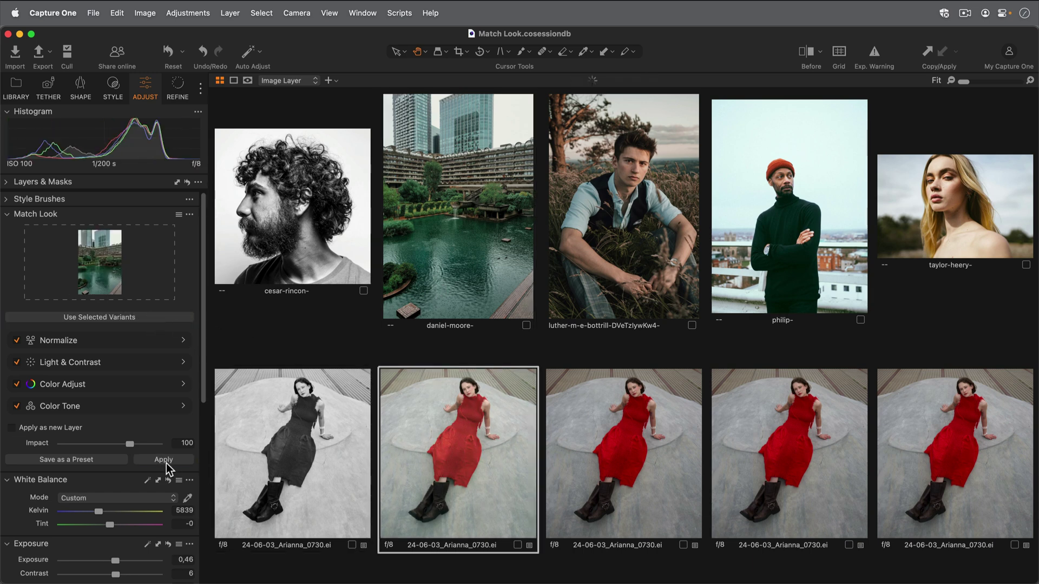
- Match the third red-dress copy to the man-in-grass portrait's warm look
{"action": "left_click", "coordinate": [581, 307]}
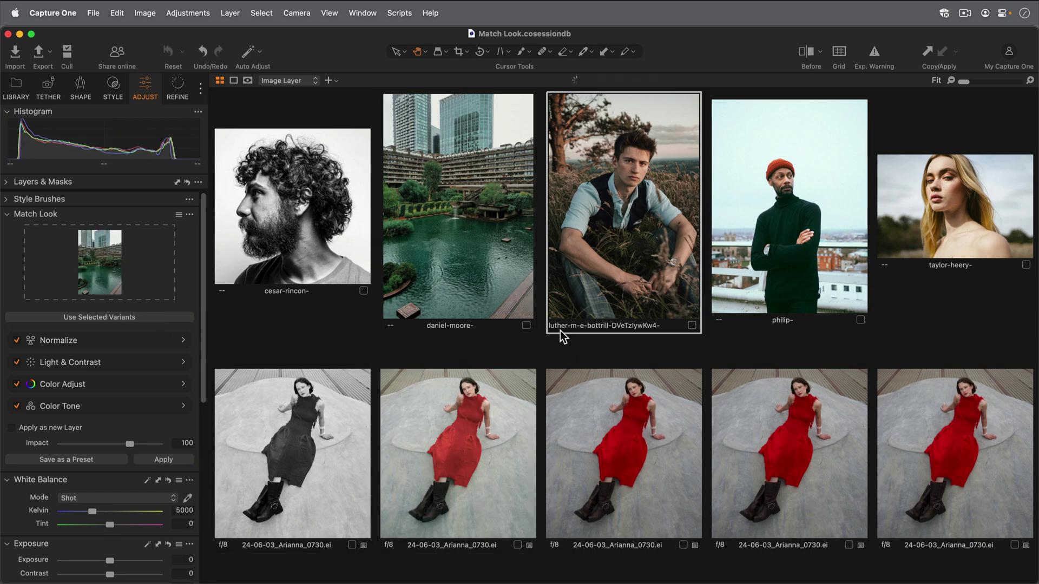
{"action": "left_click", "coordinate": [152, 319]}
{"action": "left_click", "coordinate": [596, 466]}
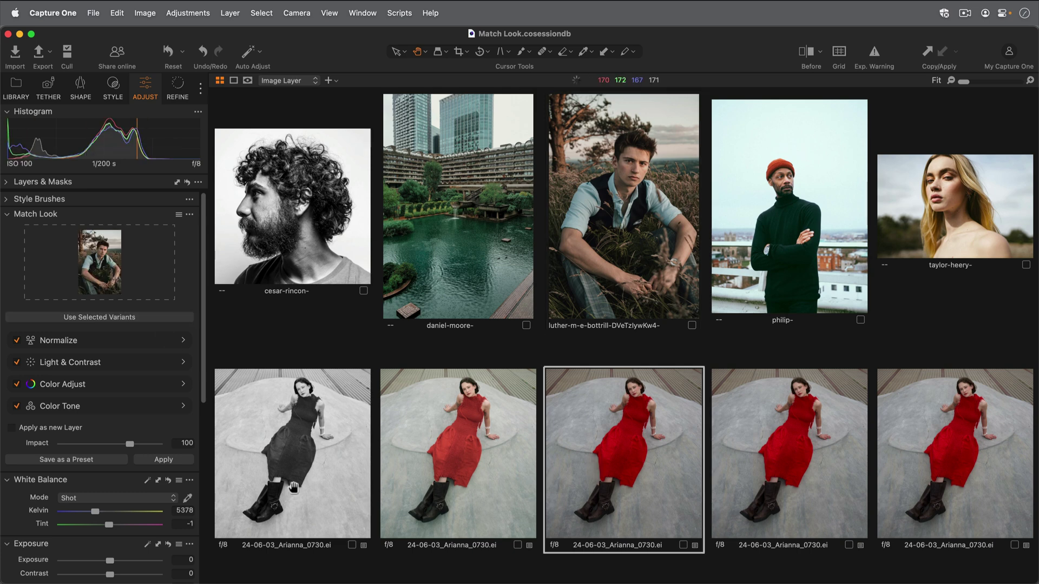
{"action": "left_click", "coordinate": [168, 462]}
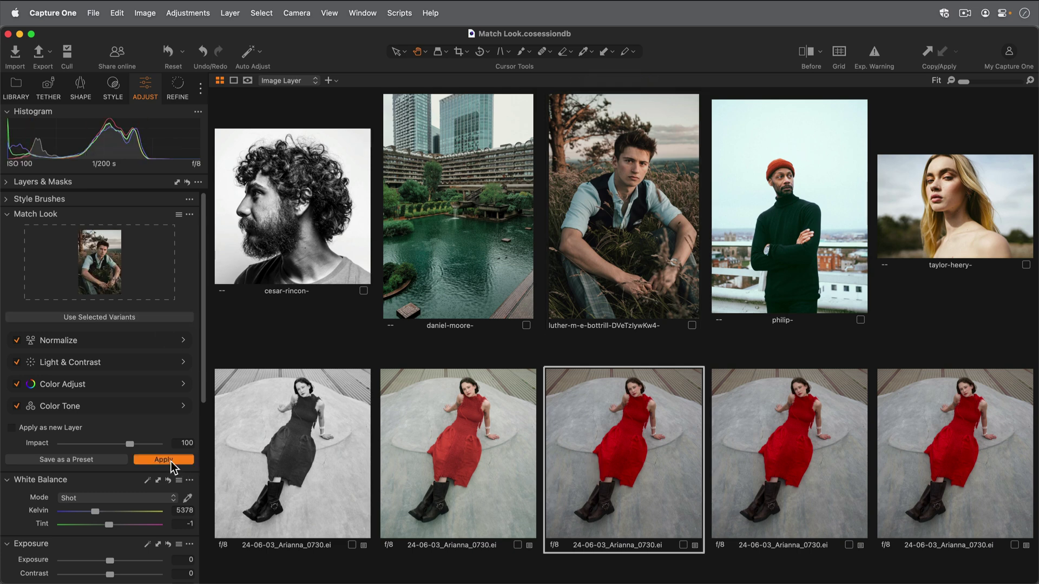
- Match the fourth red-dress copy to the orange-beanie portrait's cool look
{"action": "left_click", "coordinate": [814, 306]}
{"action": "left_click", "coordinate": [180, 323]}
{"action": "left_click", "coordinate": [746, 461]}
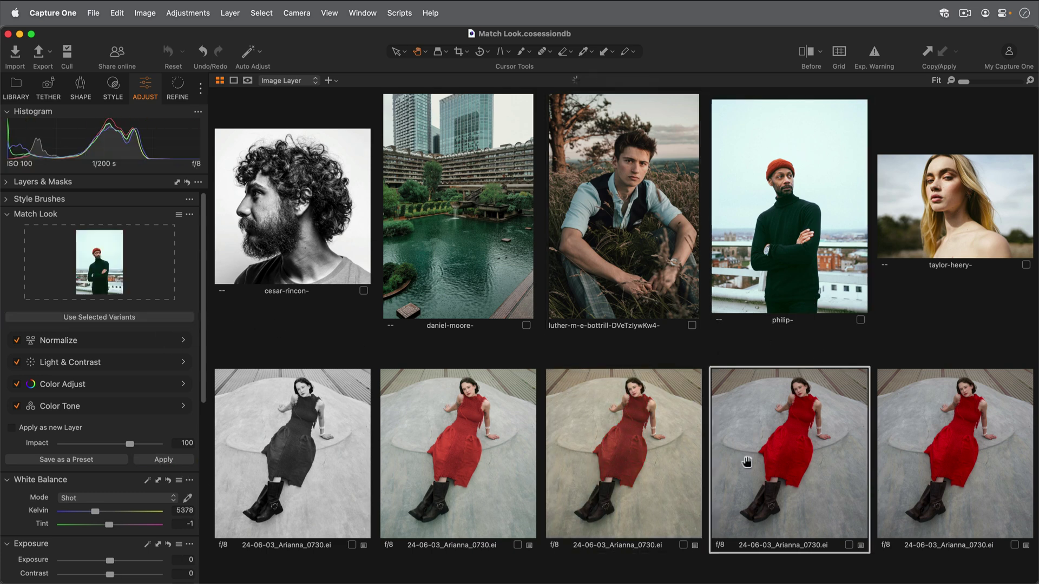
{"action": "left_click", "coordinate": [180, 461]}
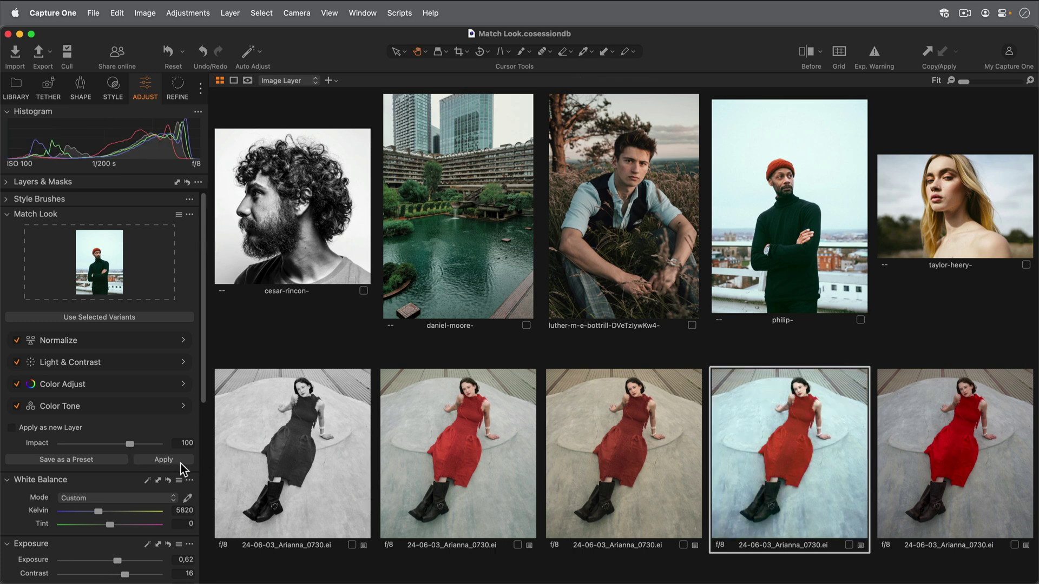
- Match the fifth red-dress copy to the blonde woman's portrait look
{"action": "left_click", "coordinate": [938, 301]}
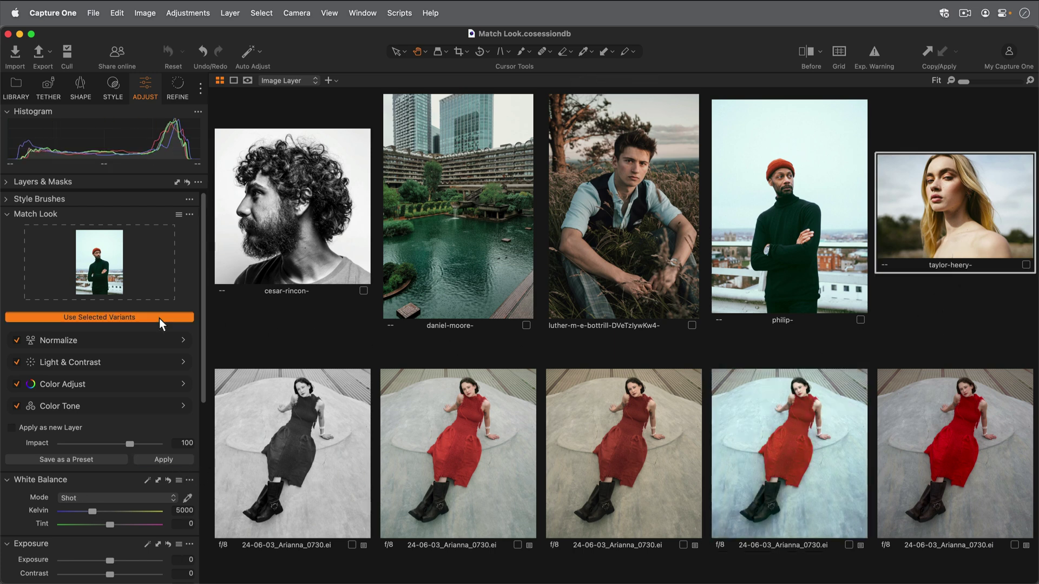
{"action": "left_click", "coordinate": [181, 323]}
{"action": "left_click", "coordinate": [920, 476]}
{"action": "left_click", "coordinate": [176, 461]}
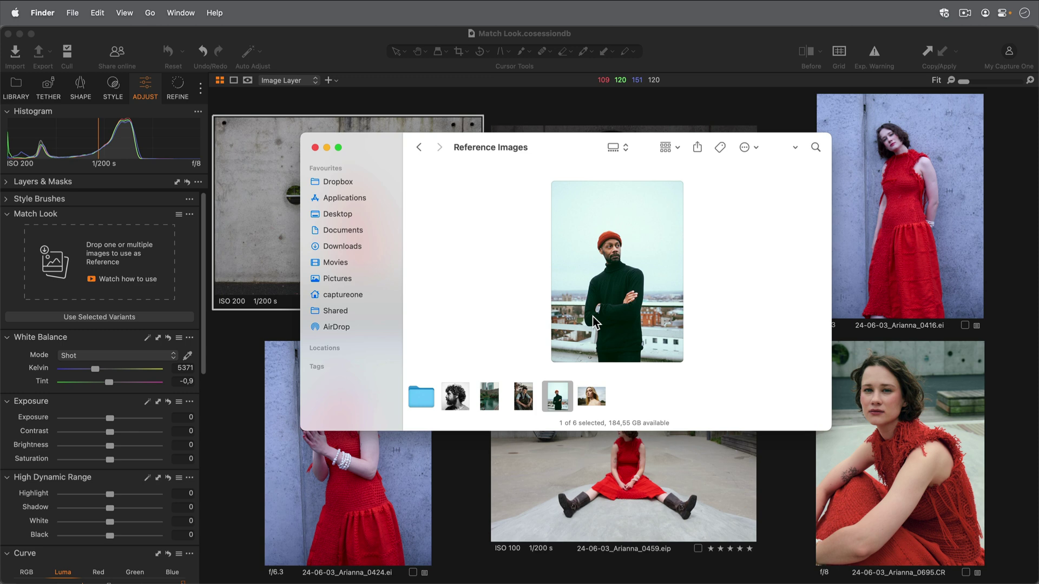
- Load the philip orange-beanie portrait from Finder as the Match Look reference
{"action": "left_click_drag", "start_coordinate": [592, 310], "coordinate": [105, 276]}
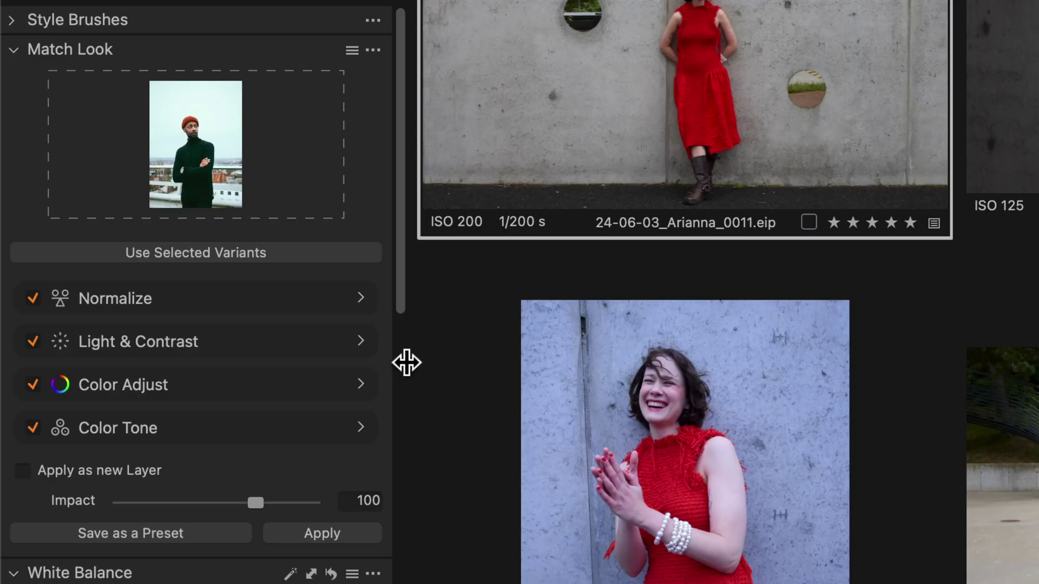
{"action": "left_click", "coordinate": [363, 341]}
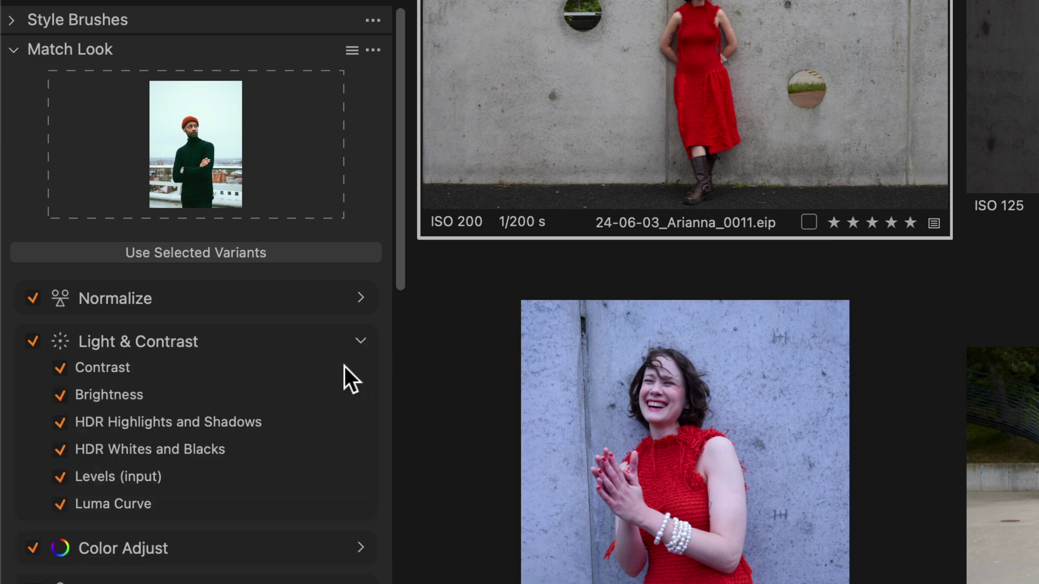
{"action": "left_click", "coordinate": [60, 394]}
{"action": "left_click", "coordinate": [60, 394]}
{"action": "left_click", "coordinate": [360, 342]}
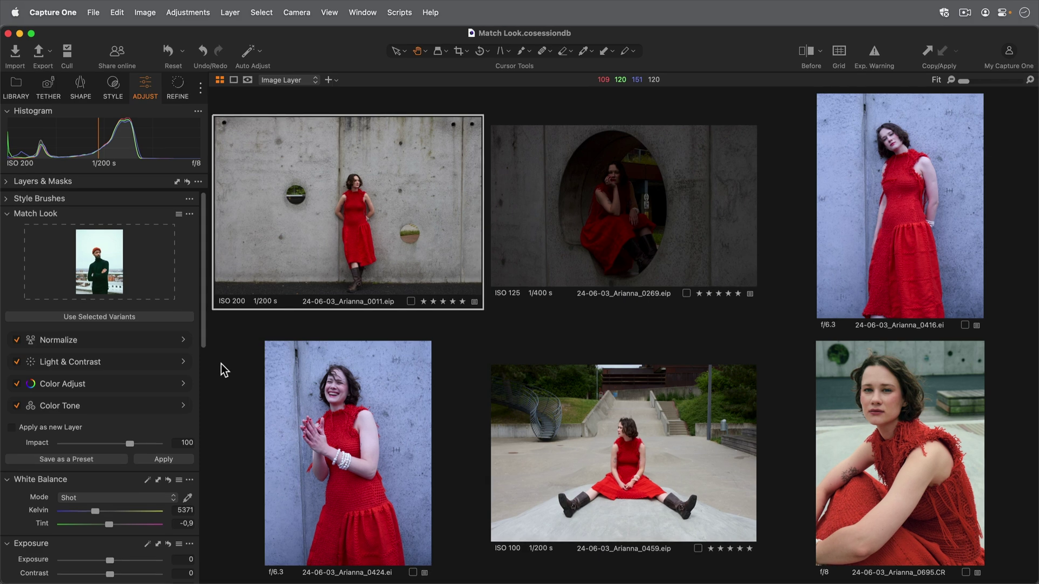
- Apply the beanie portrait's look to the concrete-wall red-dress photo at impact 69
{"action": "left_click", "coordinate": [179, 459]}
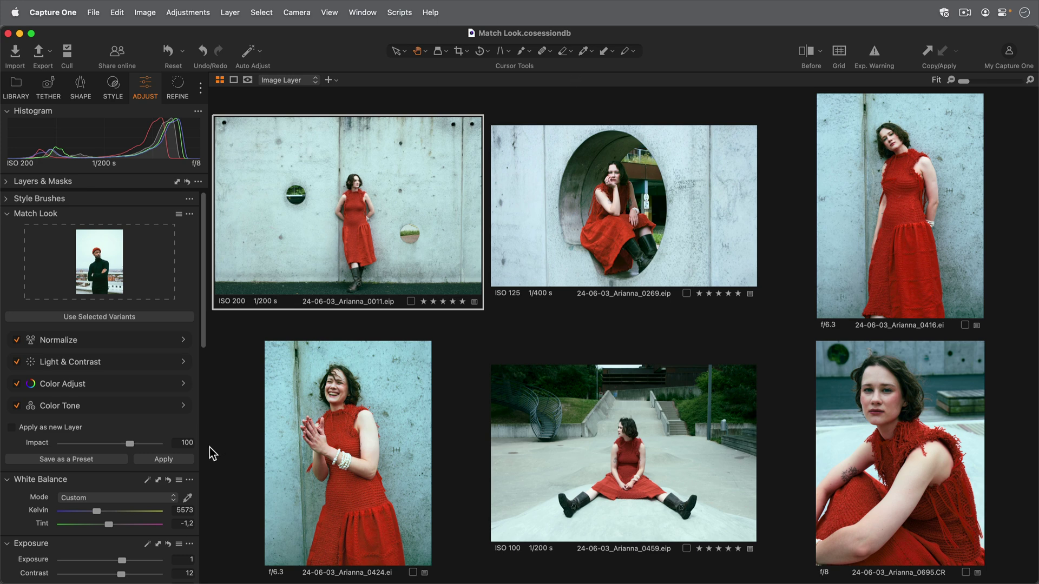
{"action": "left_click_drag", "start_coordinate": [128, 441], "coordinate": [95, 440]}
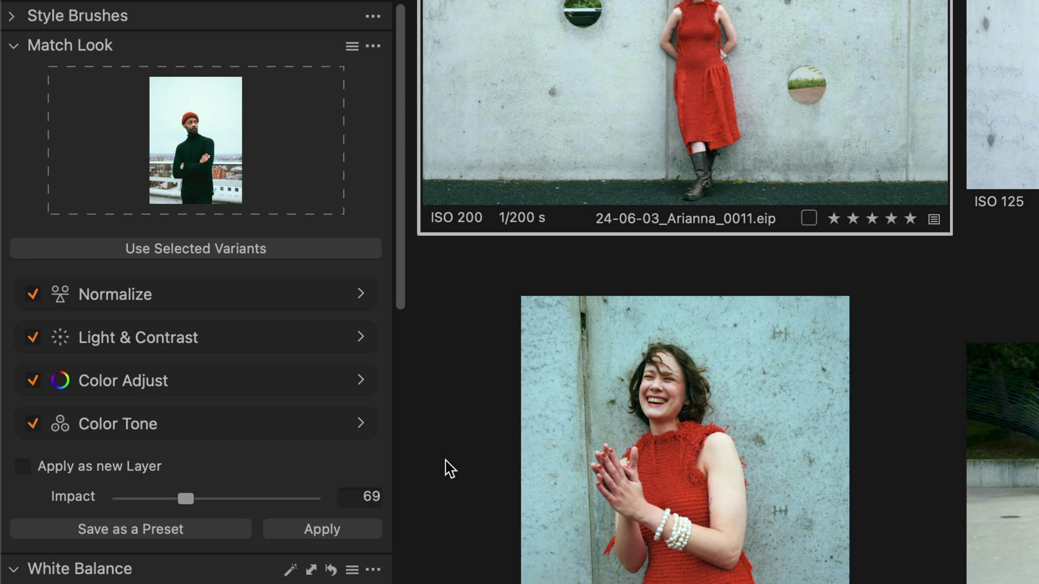
{"action": "left_click", "coordinate": [373, 46]}
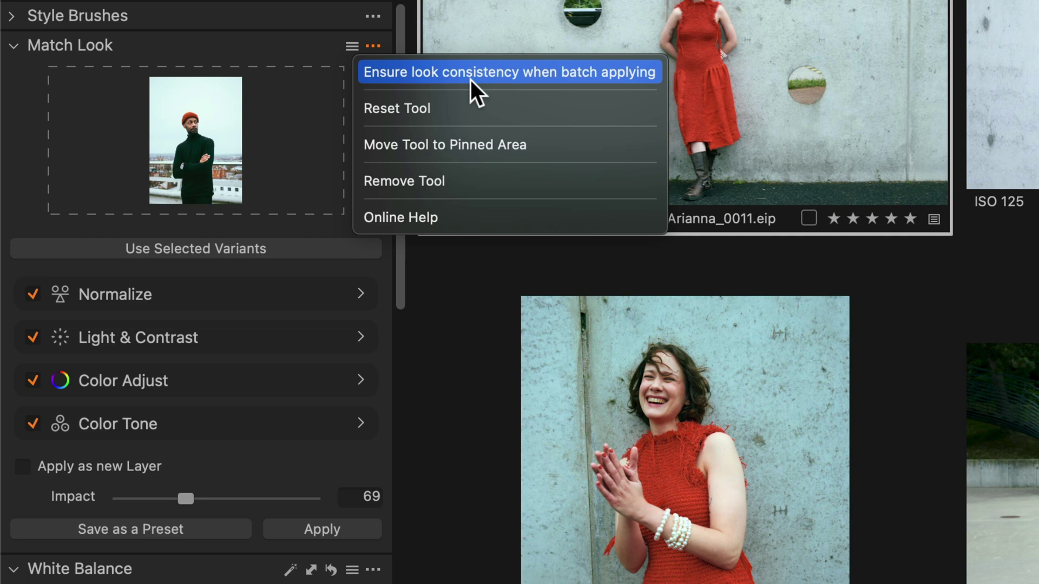
{"action": "left_click", "coordinate": [455, 268]}
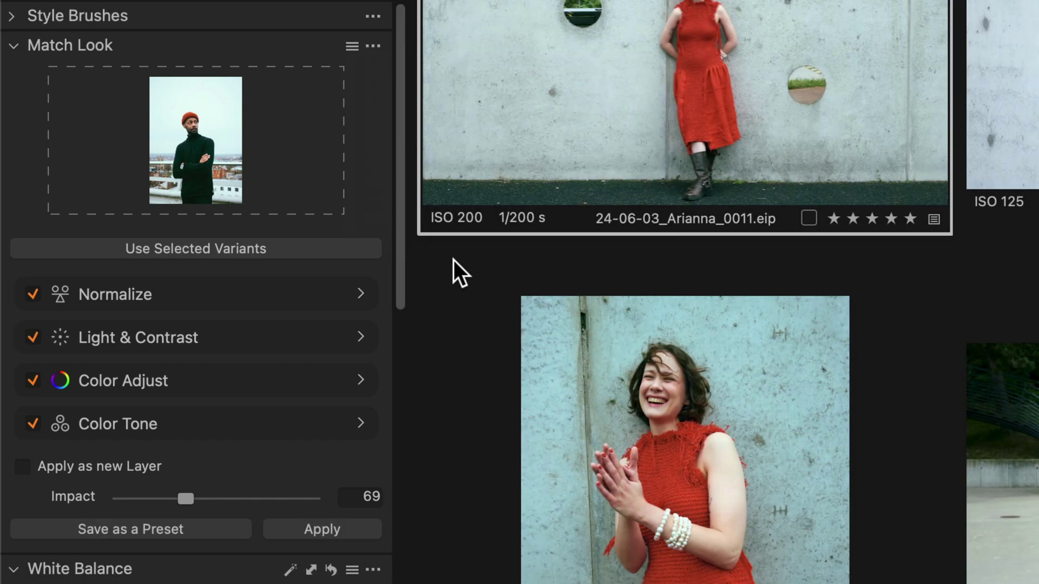
- Save the current matched look as the custom preset 'Color Grade 1'
{"action": "left_click", "coordinate": [353, 47]}
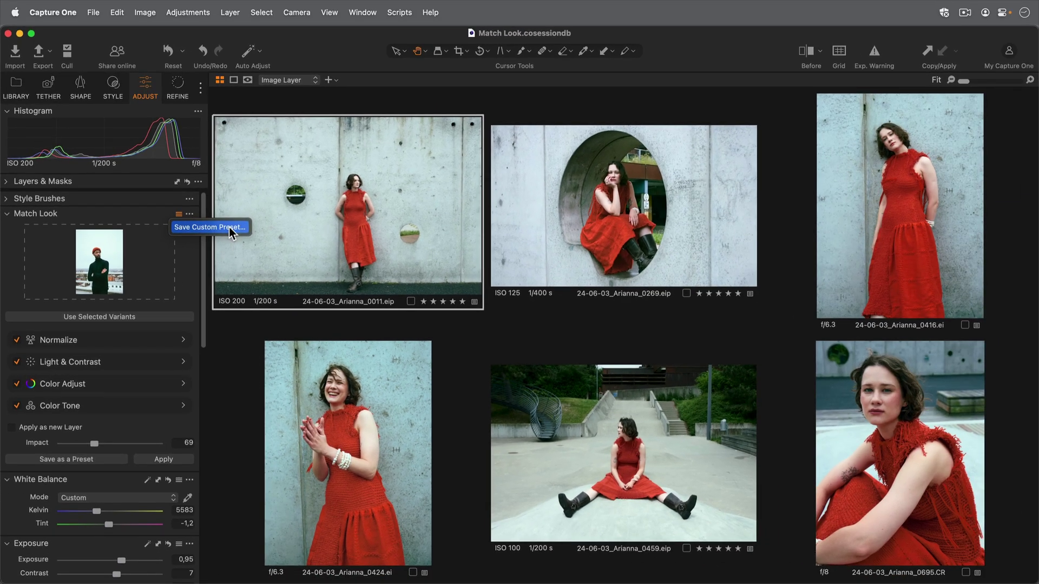
{"action": "left_click", "coordinate": [228, 226]}
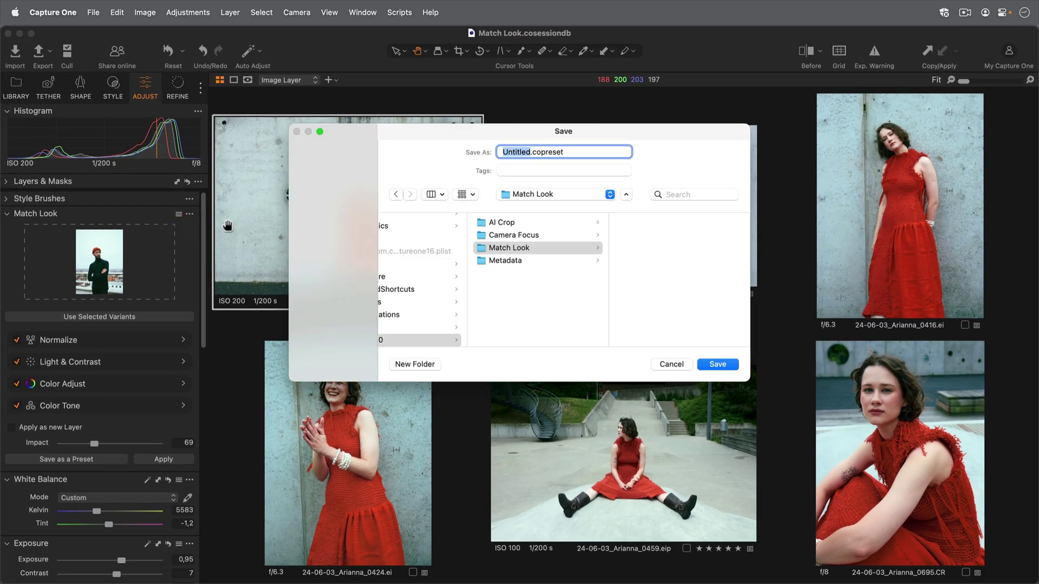
{"action": "type", "text": "Color Grade 1"}
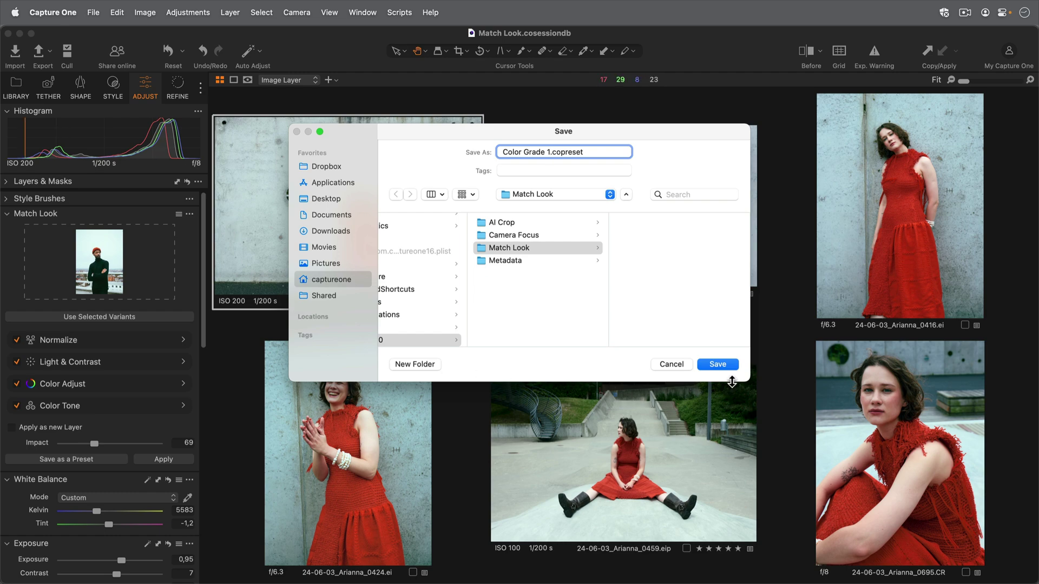
{"action": "left_click", "coordinate": [719, 364]}
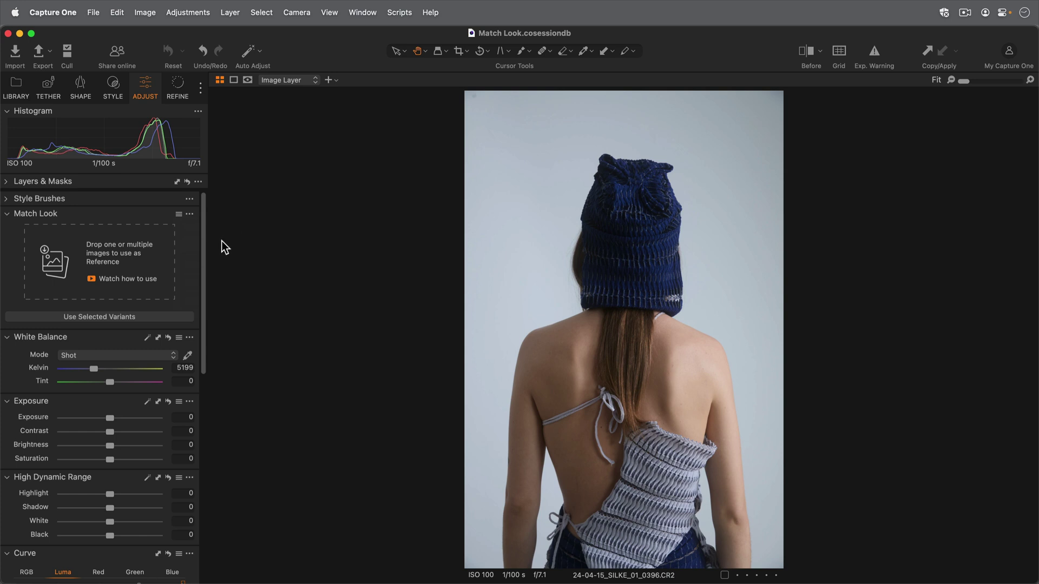
- Apply the saved 'Color Grade 1' Match Look preset to the blue-beanie photo
{"action": "left_click", "coordinate": [178, 215]}
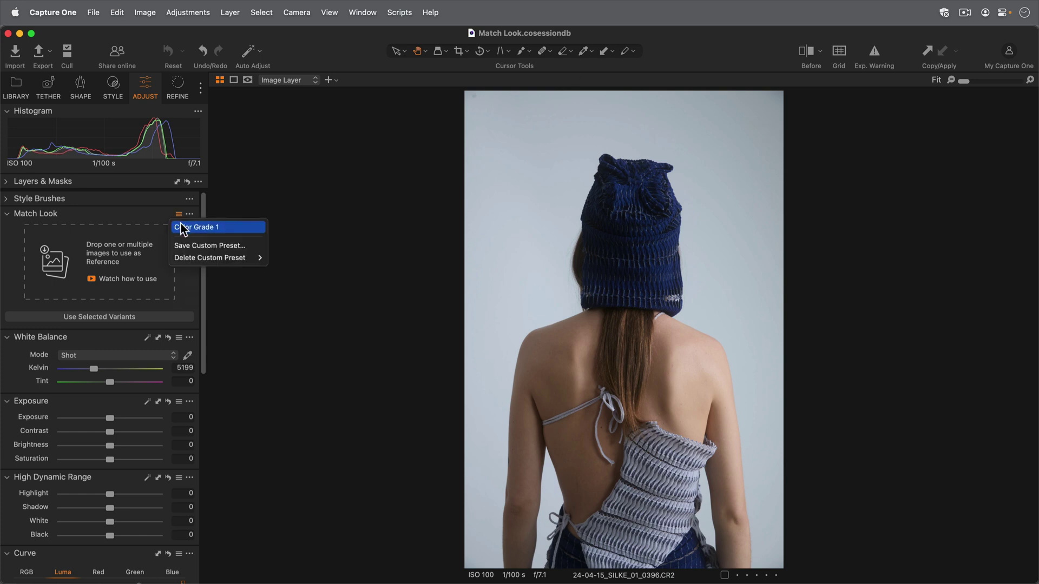
{"action": "left_click", "coordinate": [182, 228]}
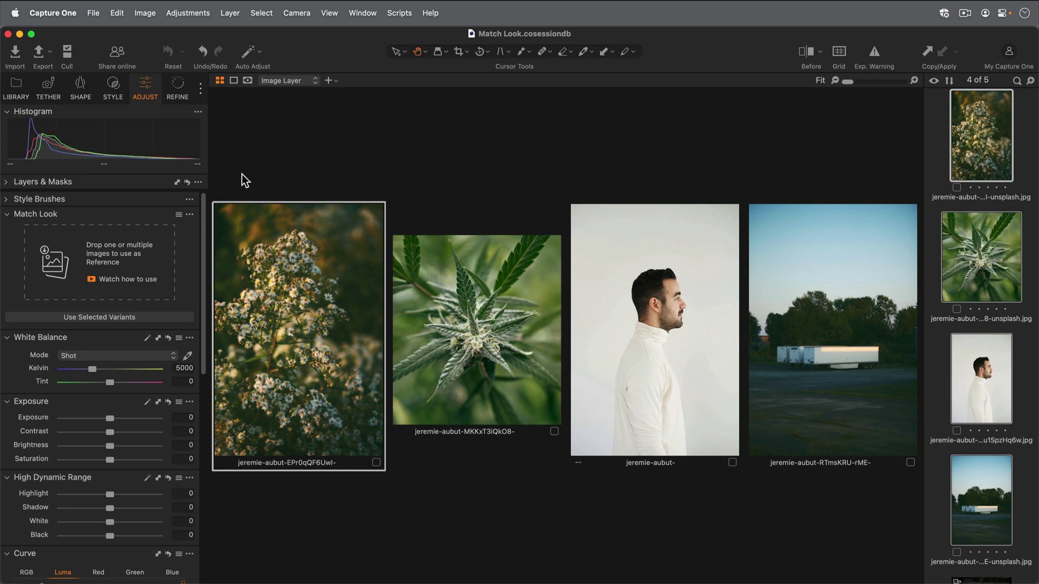
- Match the reclining red-dress photo to the four flower, plant, portrait and trailer photos combined
{"action": "left_click", "coordinate": [171, 320]}
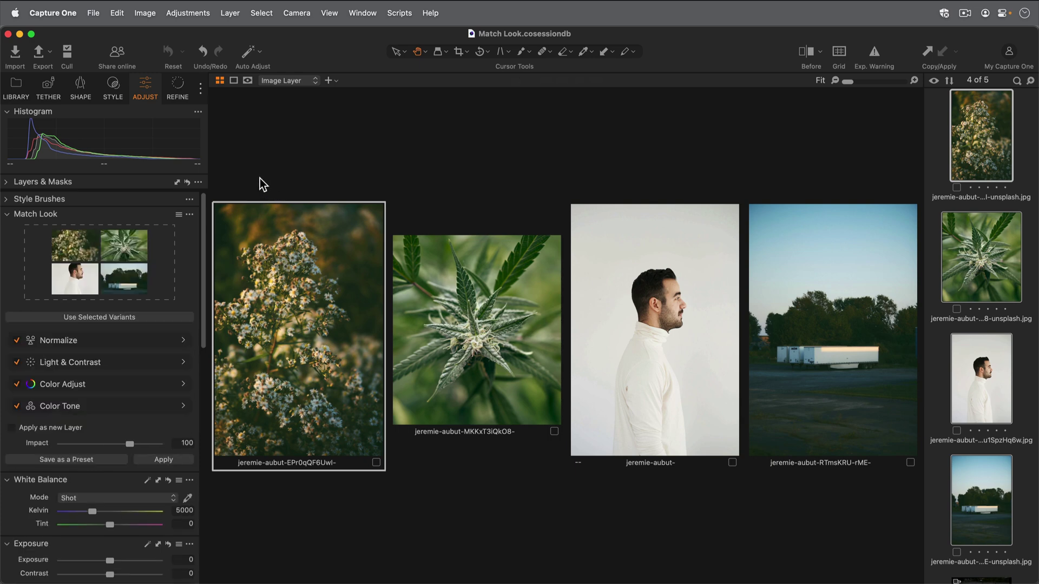
{"action": "key", "text": "End"}
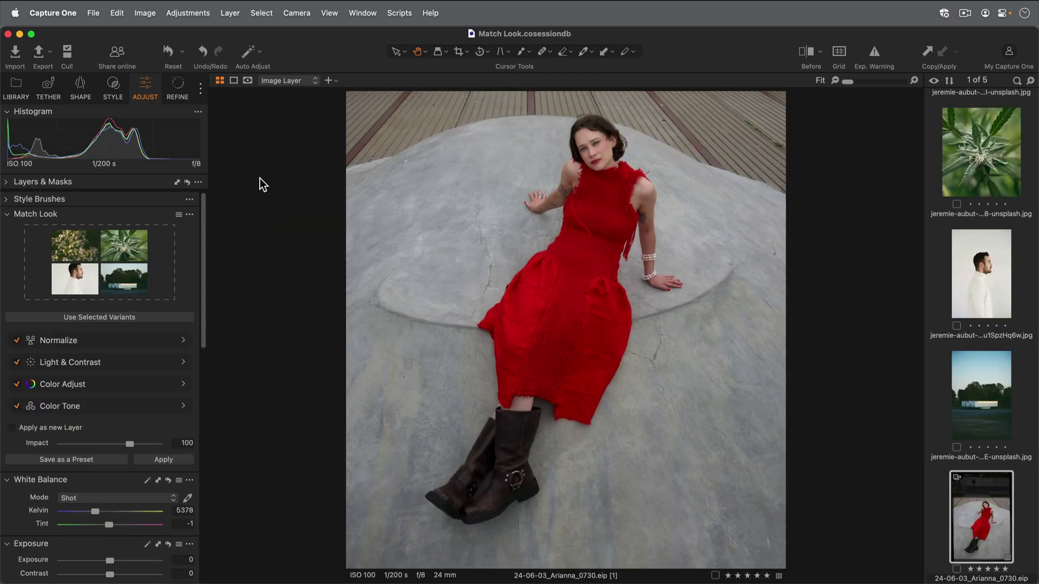
{"action": "left_click", "coordinate": [179, 459]}
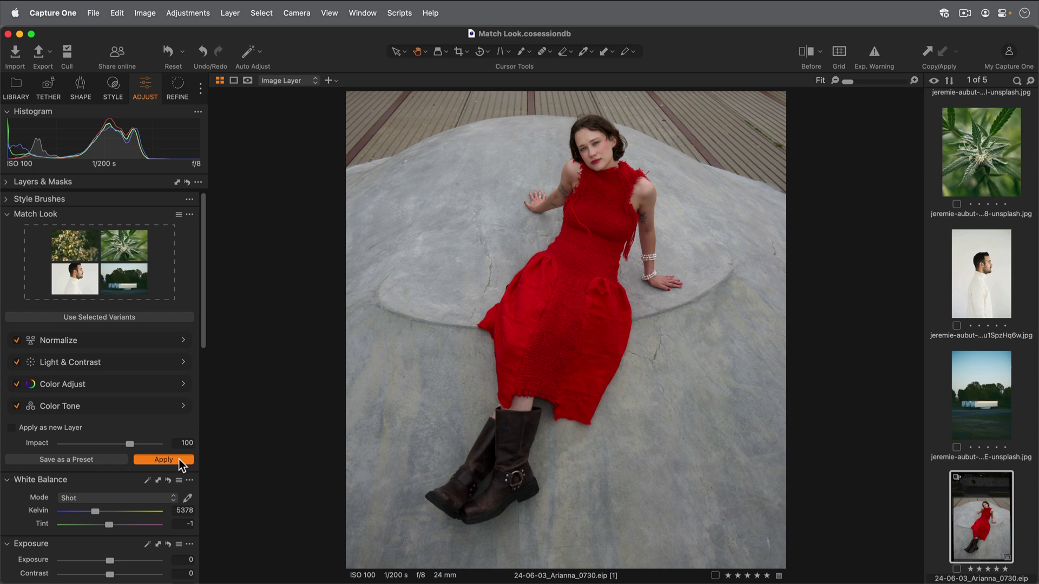